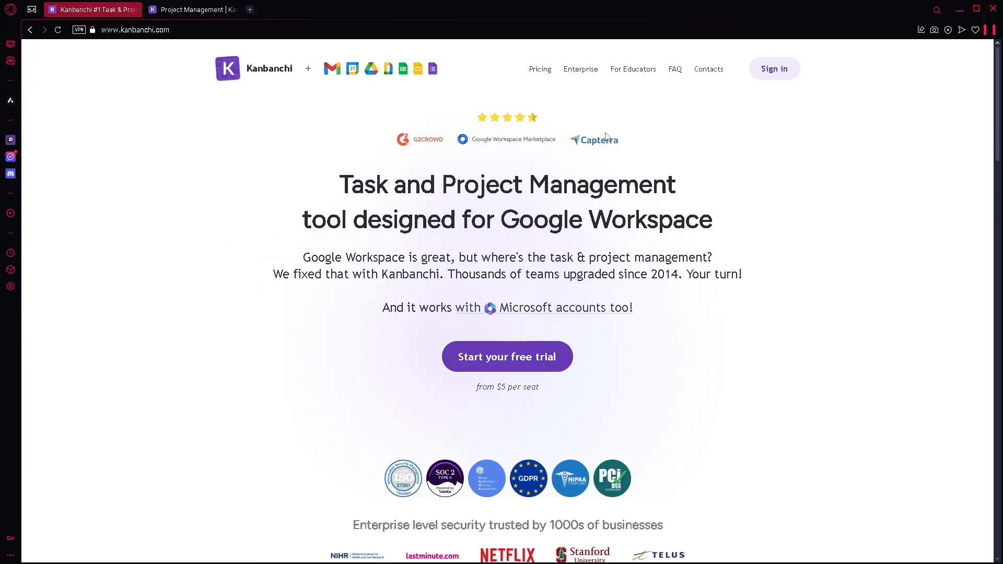
Step: Scroll through the Kanbanchi homepage to review its features, security badges and Google Workspace integrations
scroll(506, 240, "down", 5)
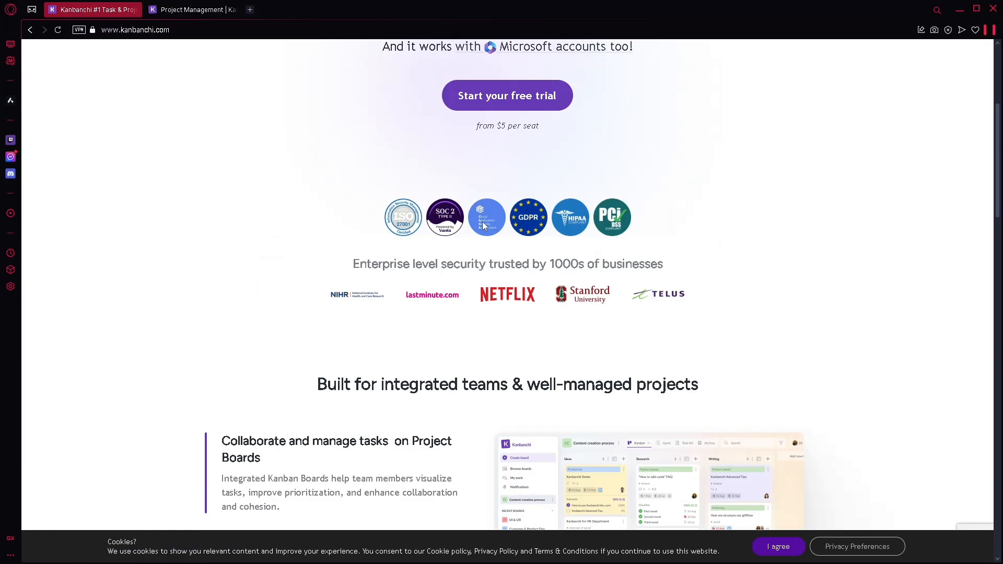
scroll(703, 265, "down", 5)
scroll(627, 235, "up", 6)
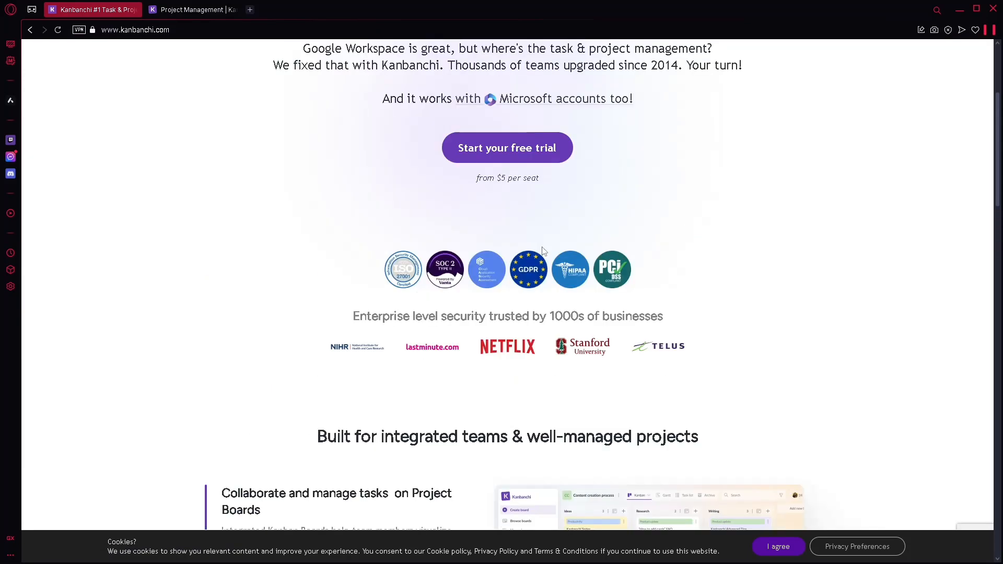
scroll(584, 215, "down", 3)
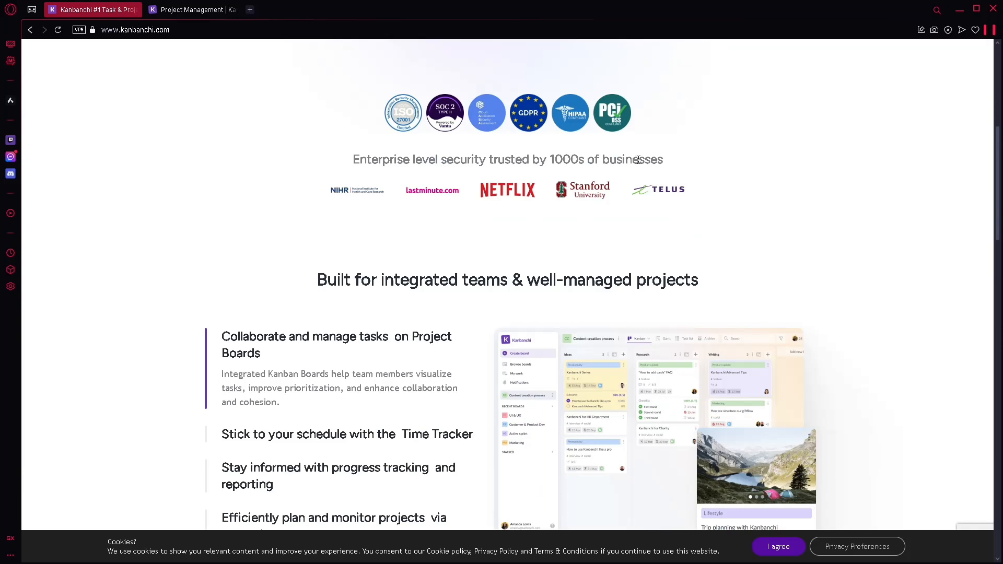
scroll(642, 163, "down", 2)
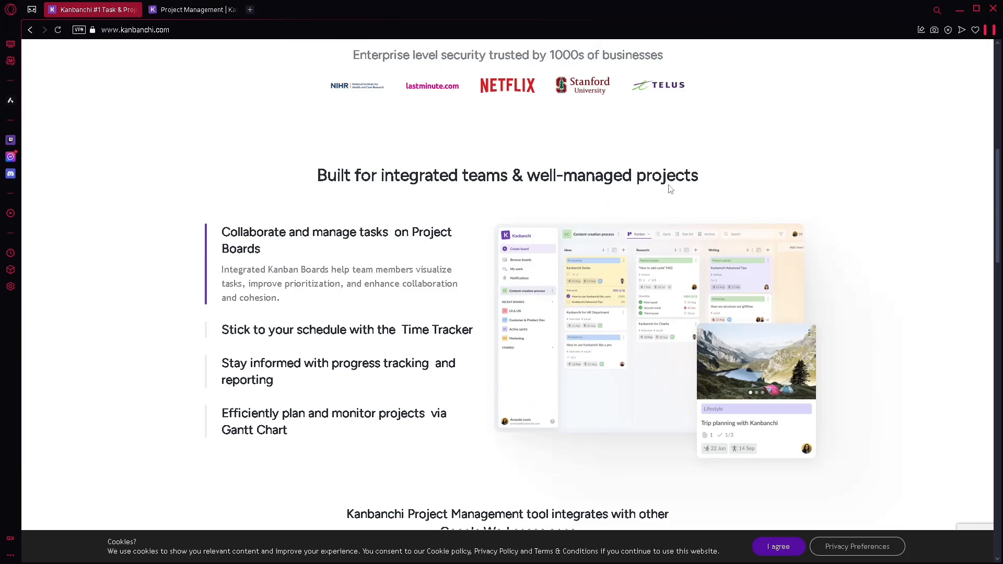
scroll(683, 222, "down", 3)
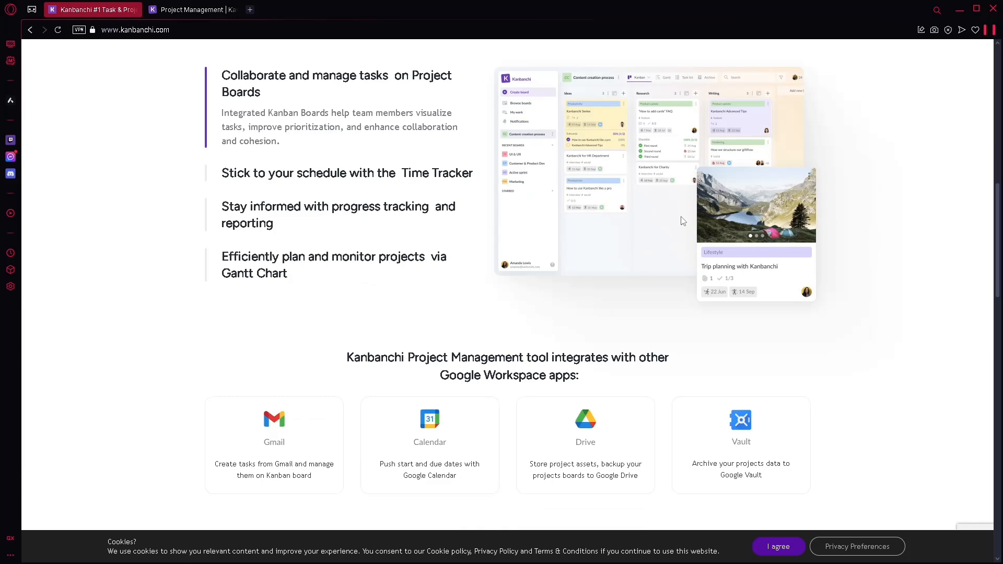
scroll(685, 221, "down", 1)
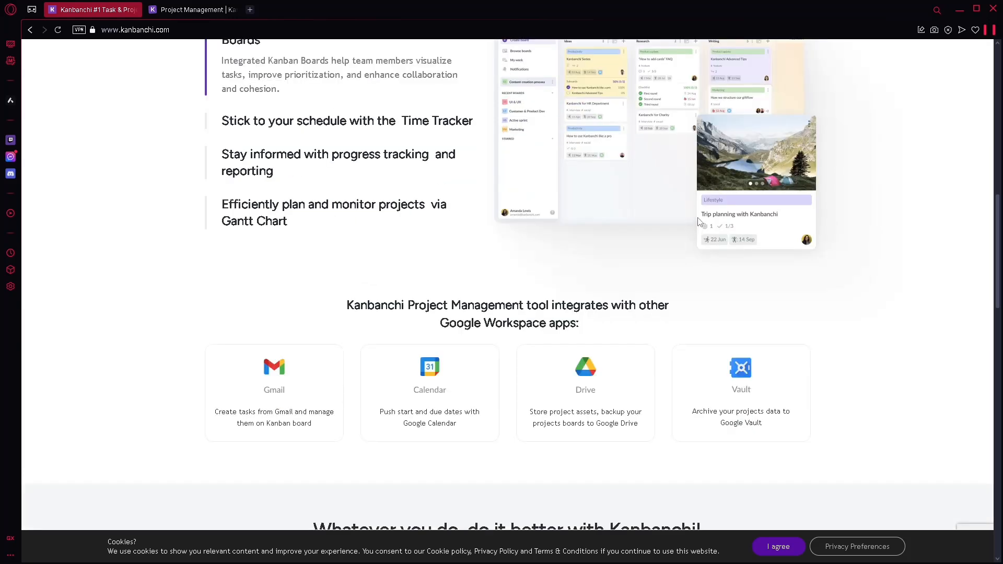
scroll(712, 218, "down", 4)
scroll(715, 217, "up", 10)
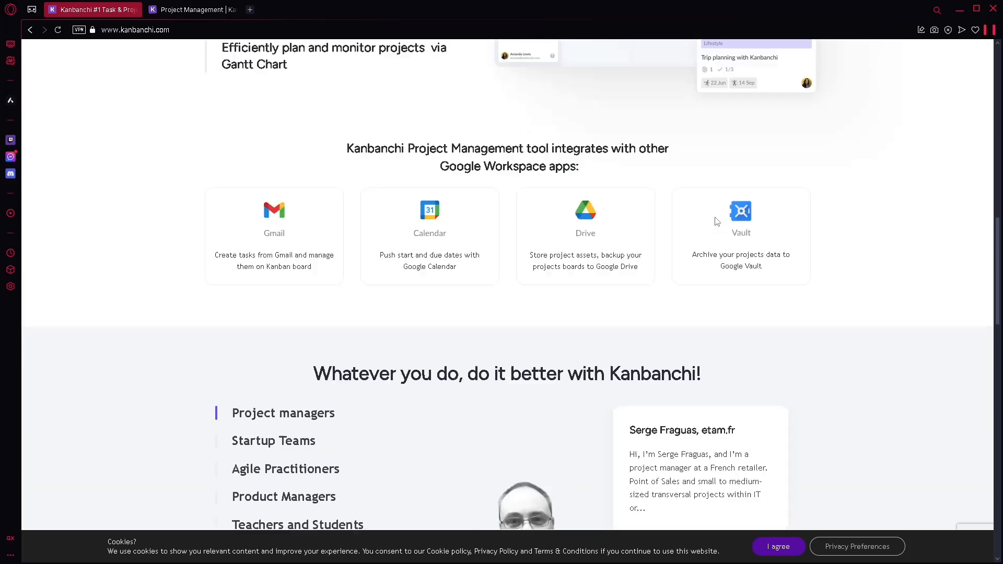
scroll(684, 218, "up", 6)
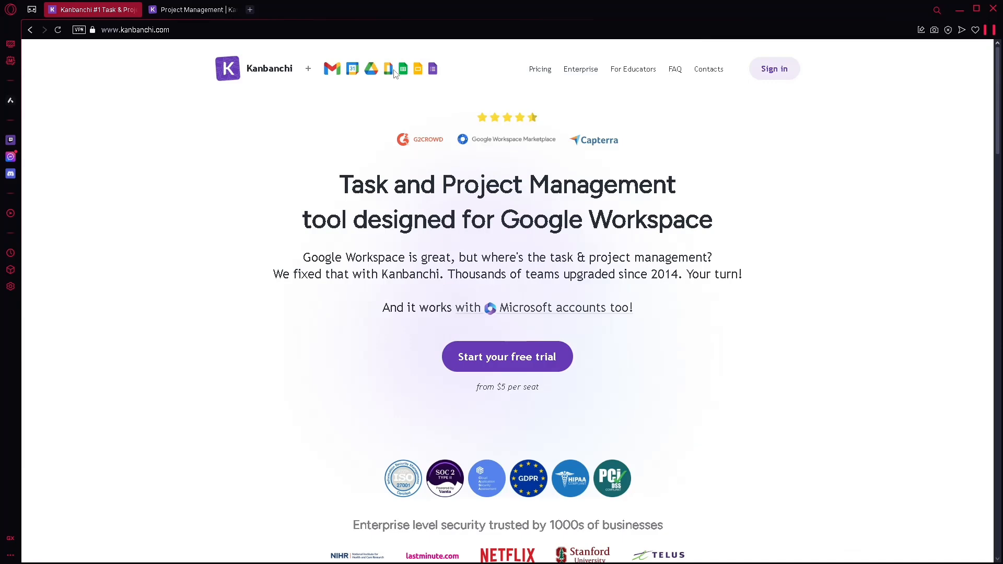
scroll(510, 109, "down", 2)
scroll(511, 124, "down", 3)
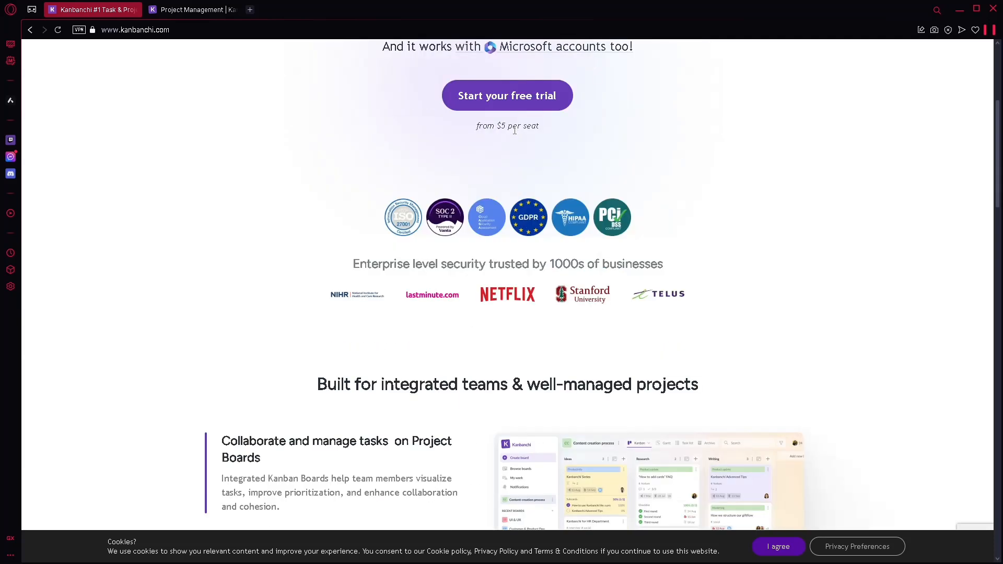
scroll(519, 141, "down", 1)
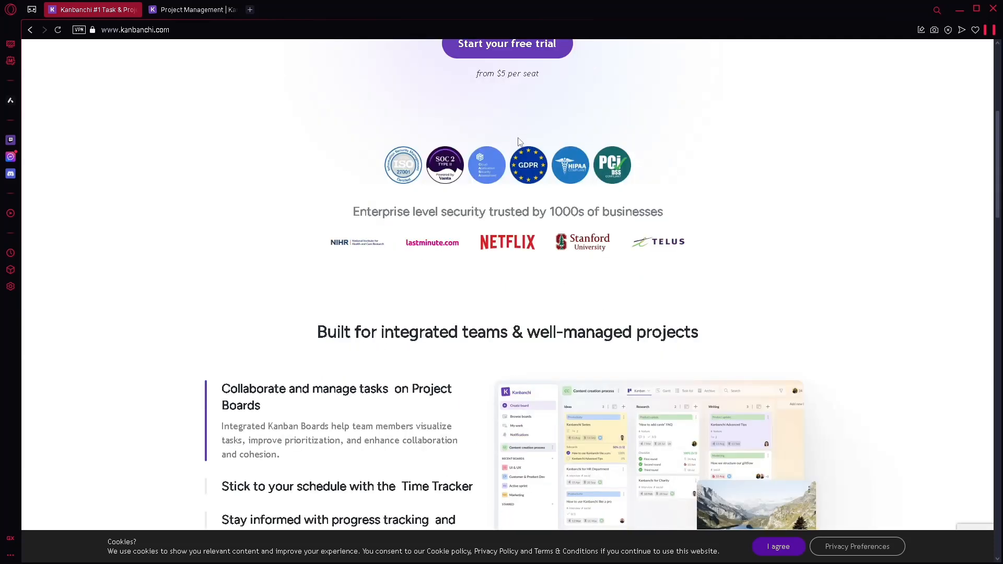
scroll(521, 144, "down", 1)
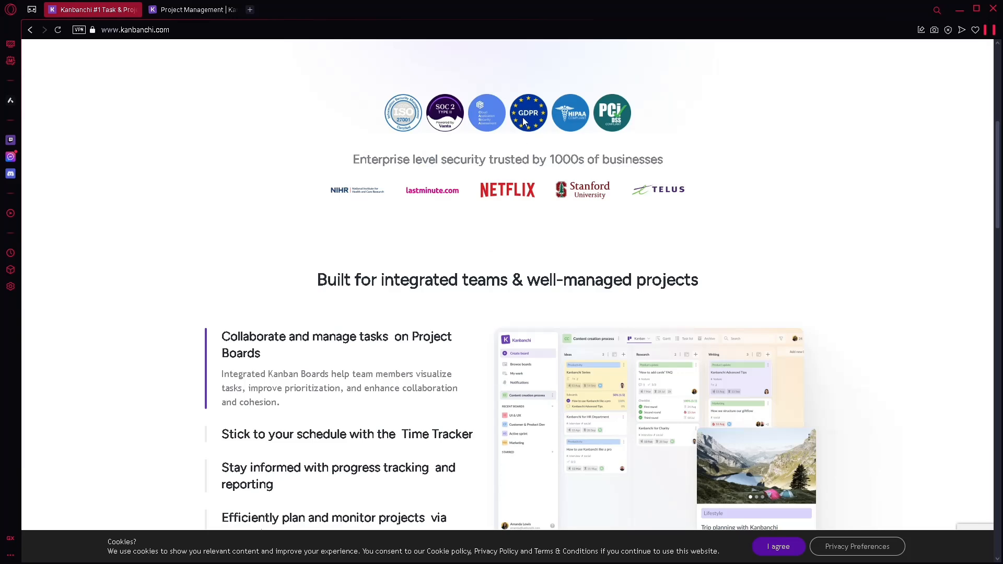
scroll(525, 121, "down", 3)
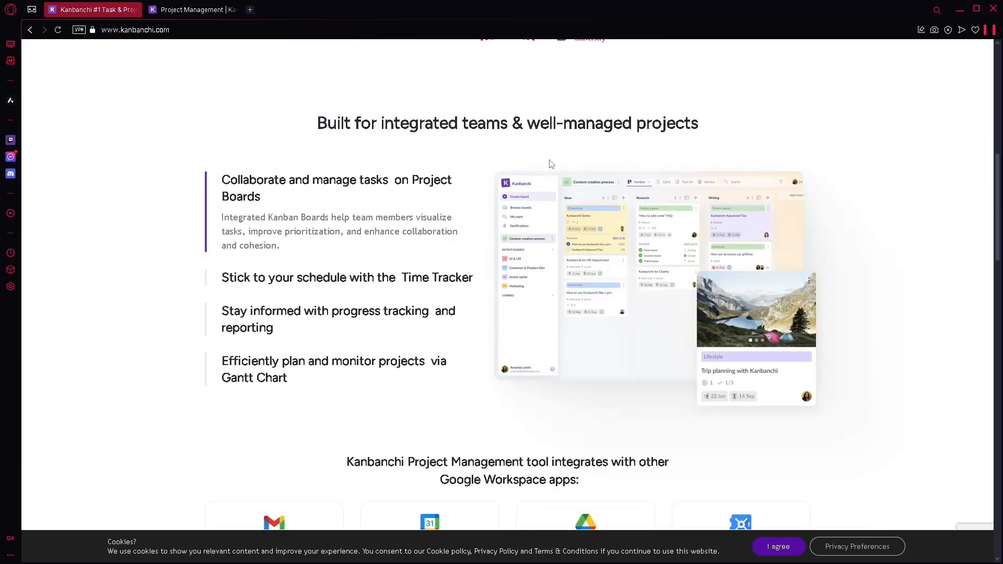
scroll(470, 222, "down", 4)
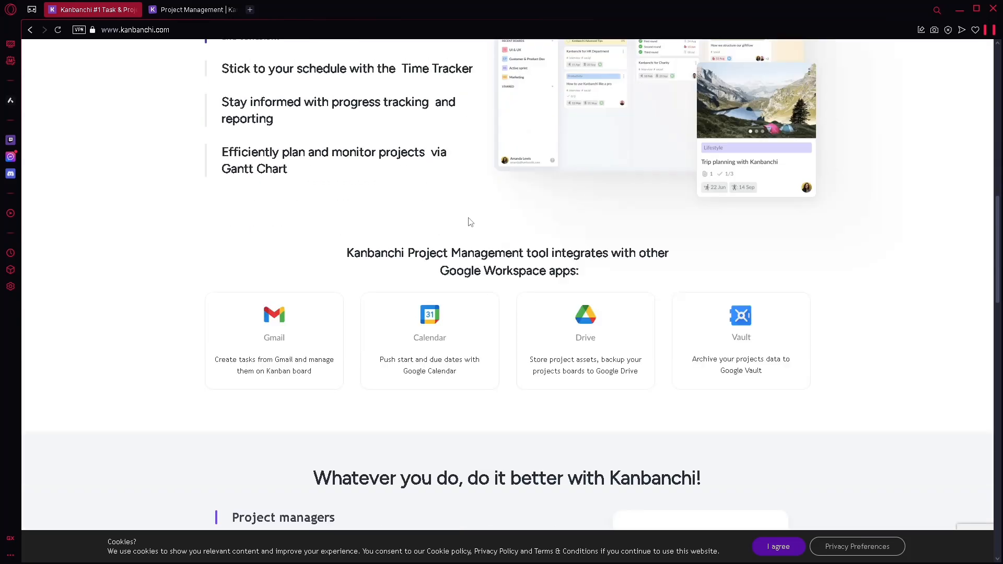
scroll(290, 159, "down", 1)
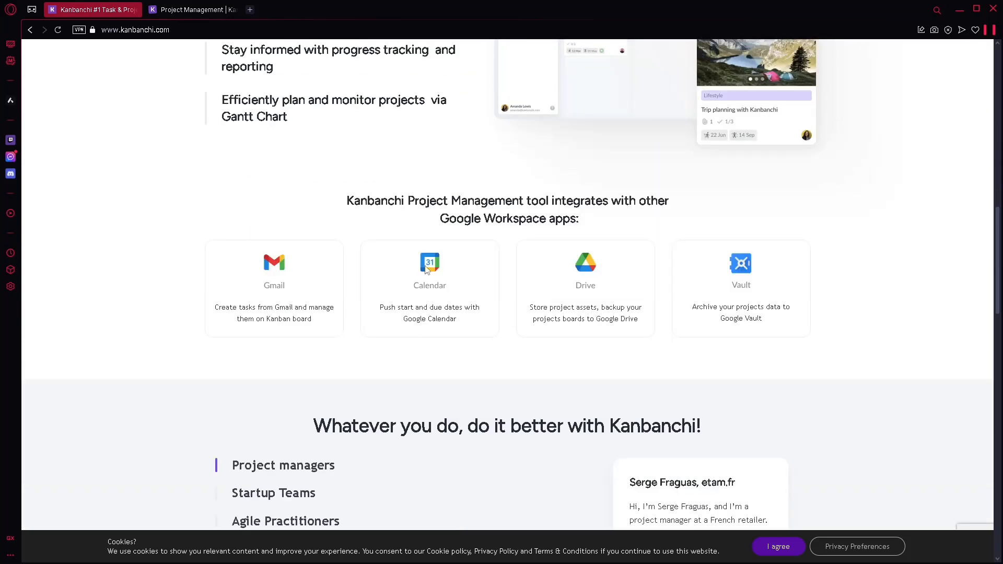
Step: Switch to the Project Management board tab and scan its lists from To Do through Q4 (Oct-Dec)
left_click(178, 14)
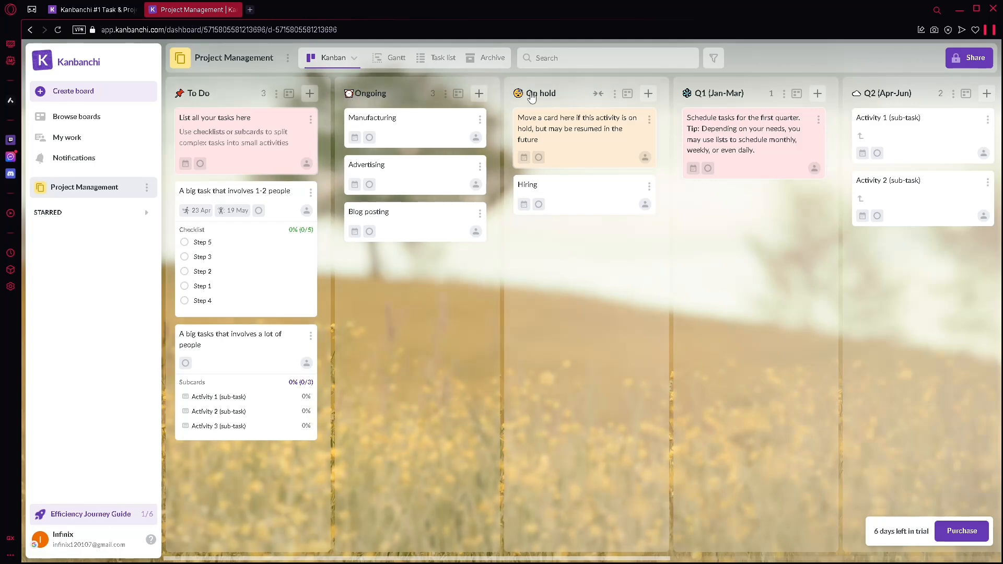
scroll(704, 101, "right", 10)
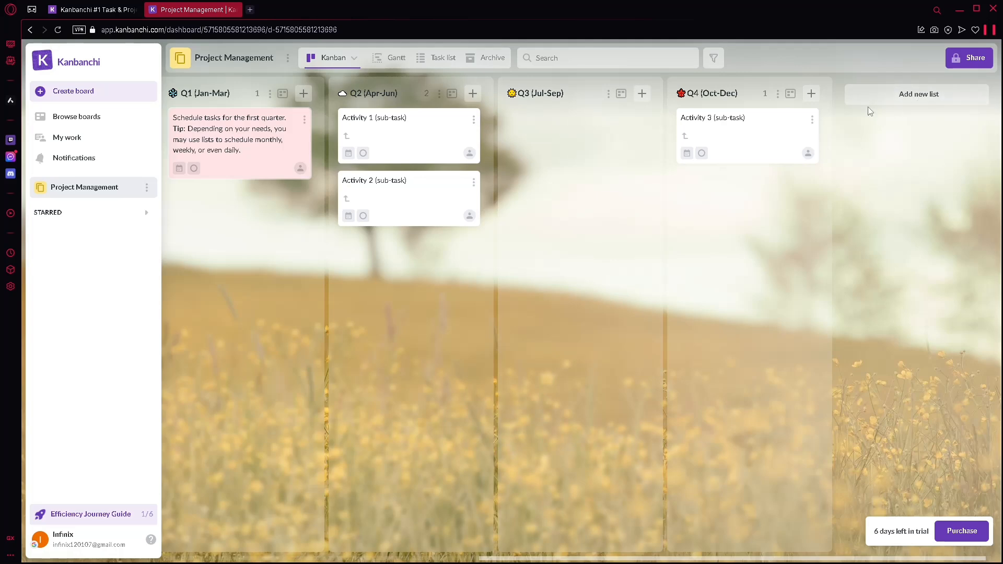
scroll(403, 140, "left", 8)
scroll(291, 150, "left", 2)
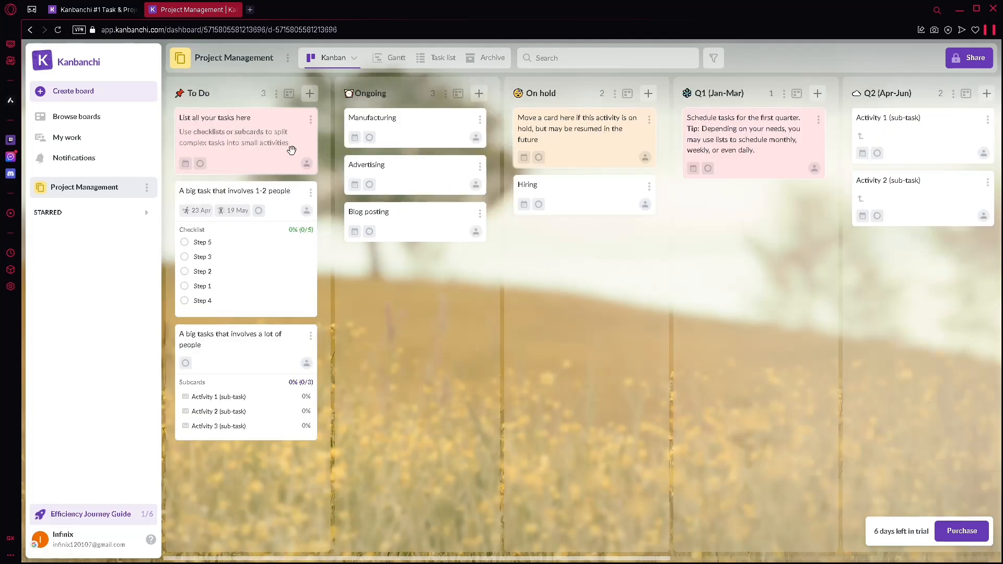
scroll(544, 215, "right", 10)
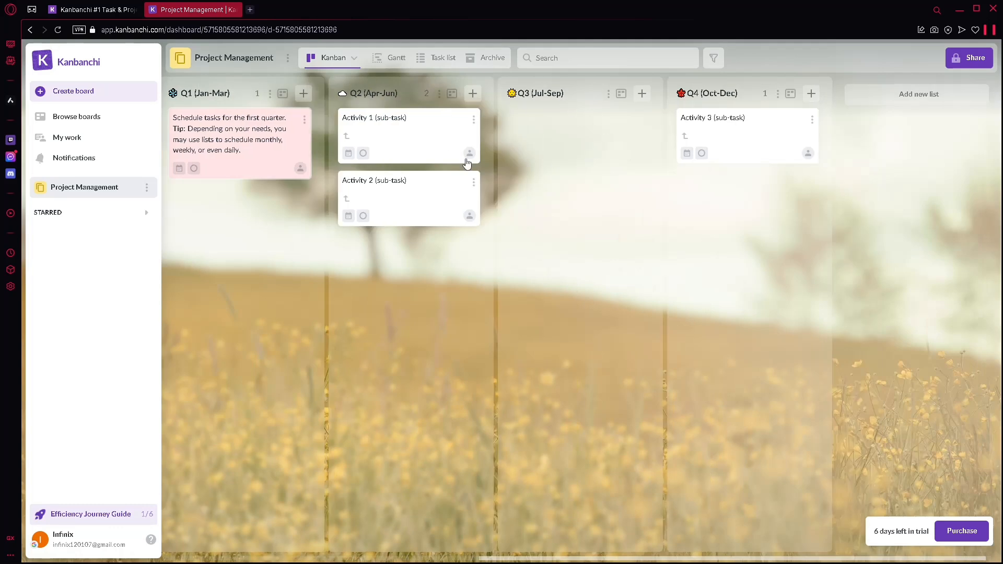
scroll(410, 121, "left", 10)
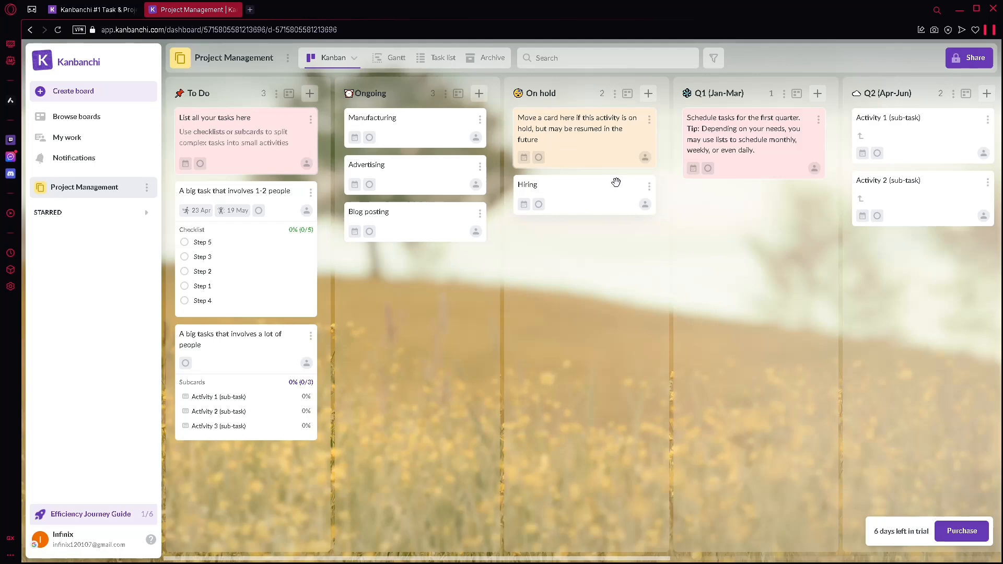
scroll(763, 159, "right", 6)
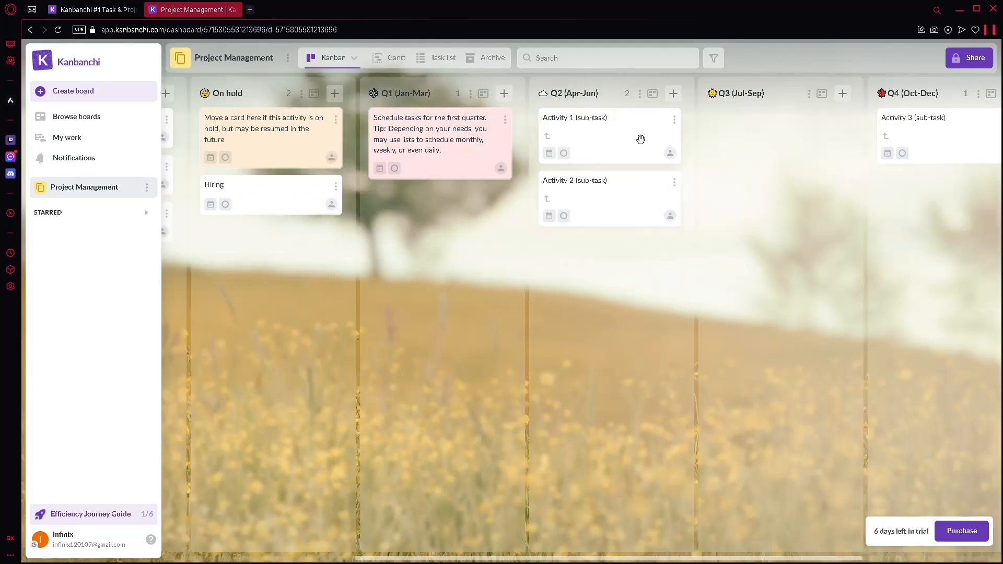
scroll(641, 140, "right", 3)
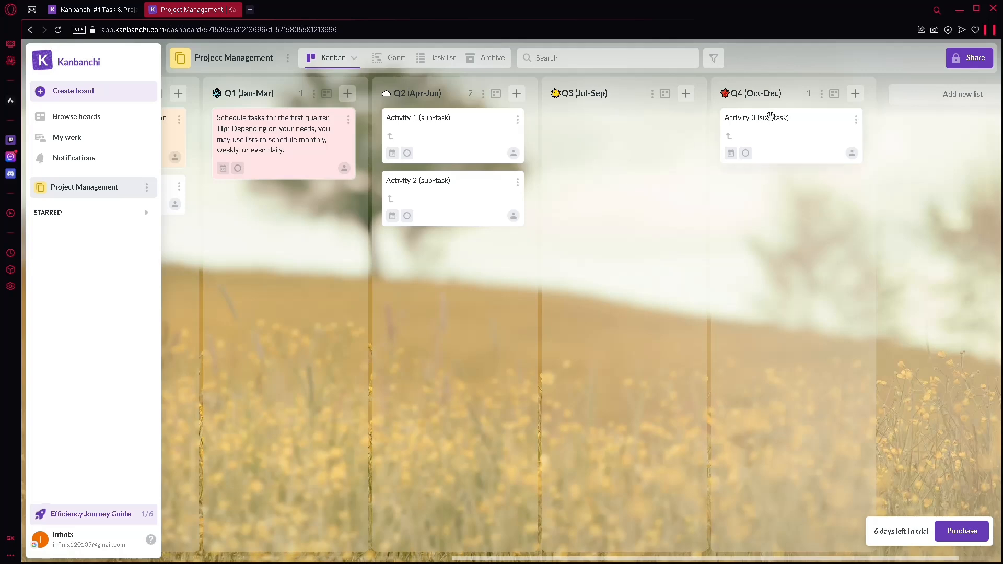
scroll(763, 120, "left", 6)
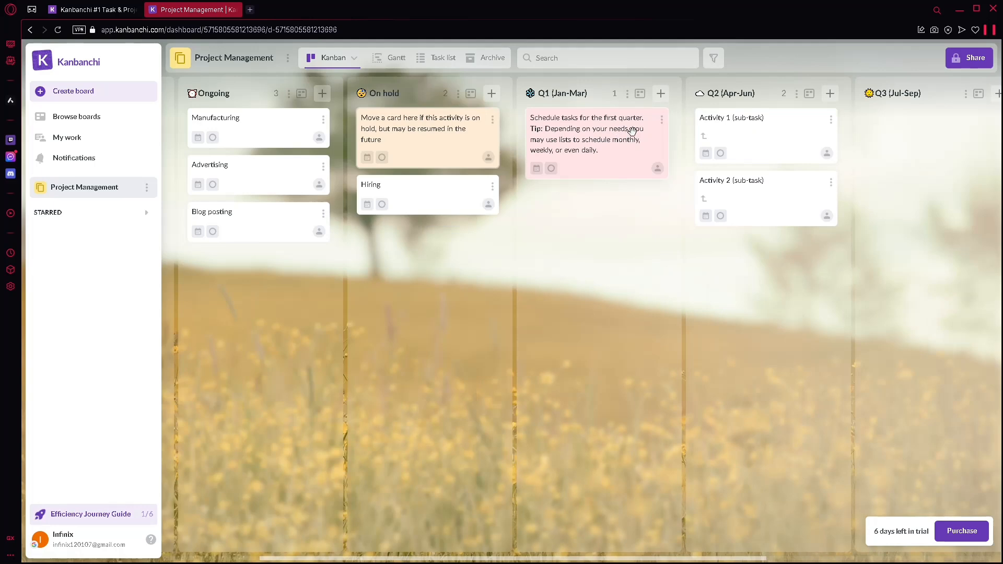
scroll(677, 208, "left", 3)
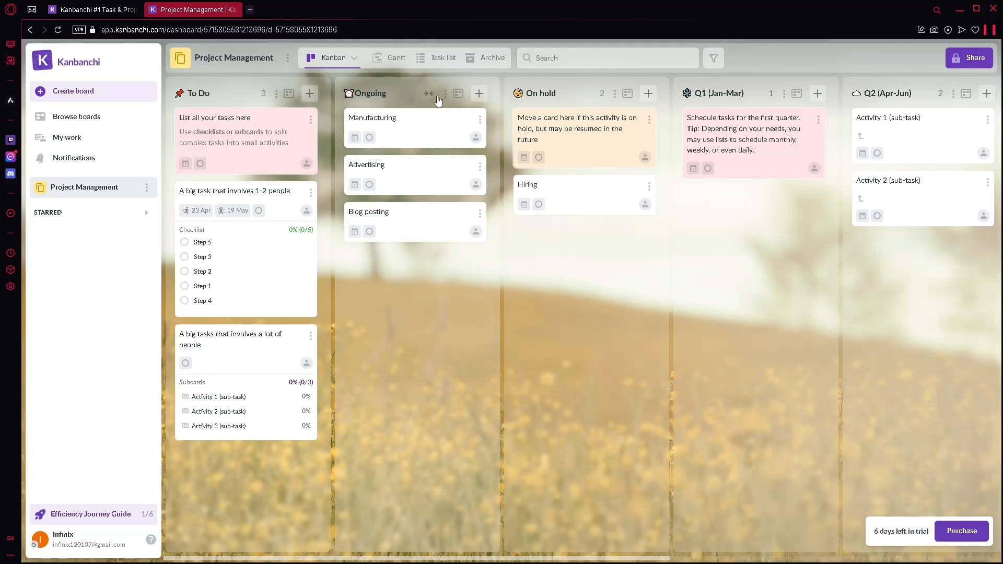
Step: Add a new card titled 'how to' at the top of the To Do list
mouse_move(439, 141)
left_mouse_down()
mouse_move(522, 144)
mouse_move(431, 139)
left_mouse_up()
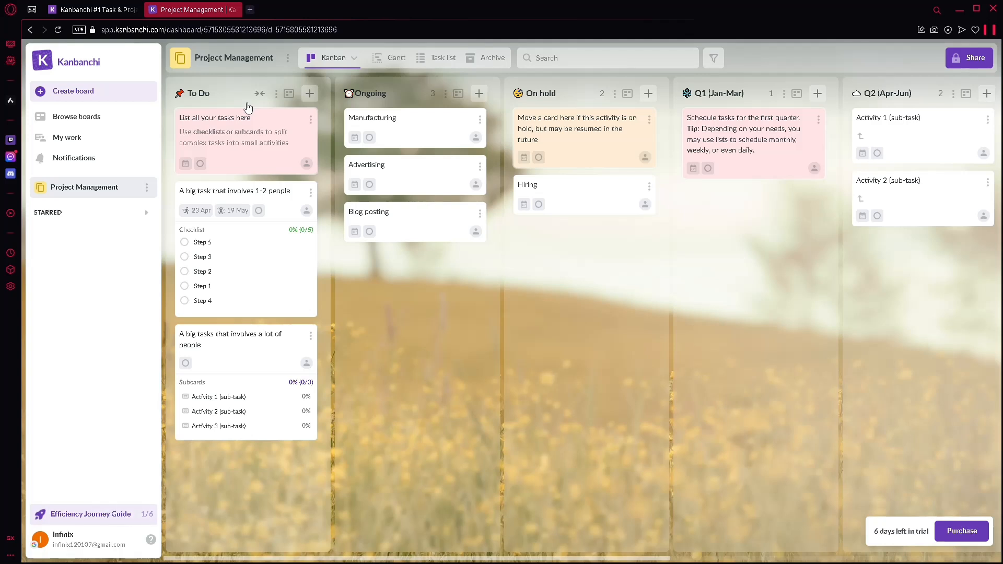
left_click(311, 94)
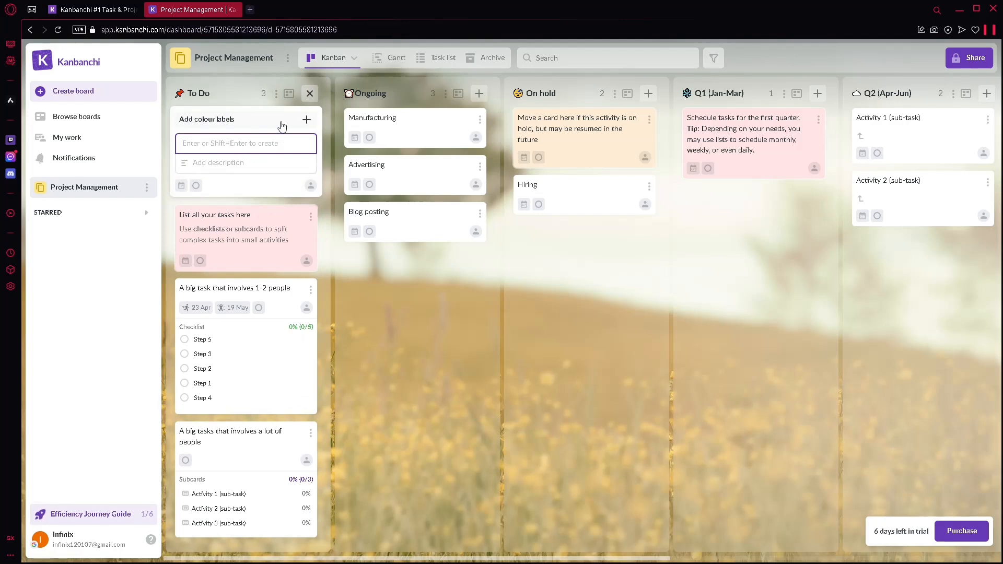
type("how to")
key("Return")
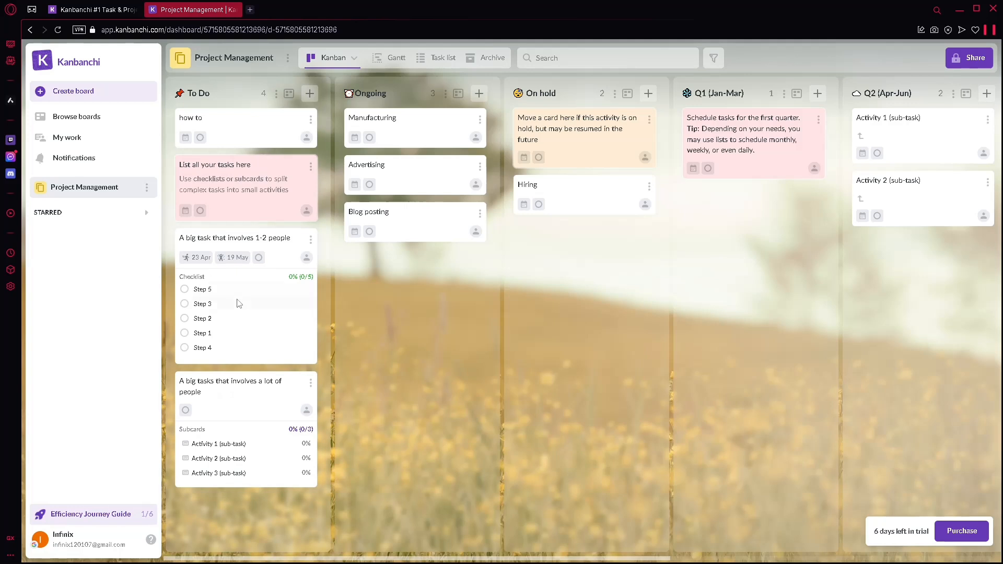
Step: Set the 'how to' card's priority to Critical and its due date to 24 April 2025
left_click(200, 138)
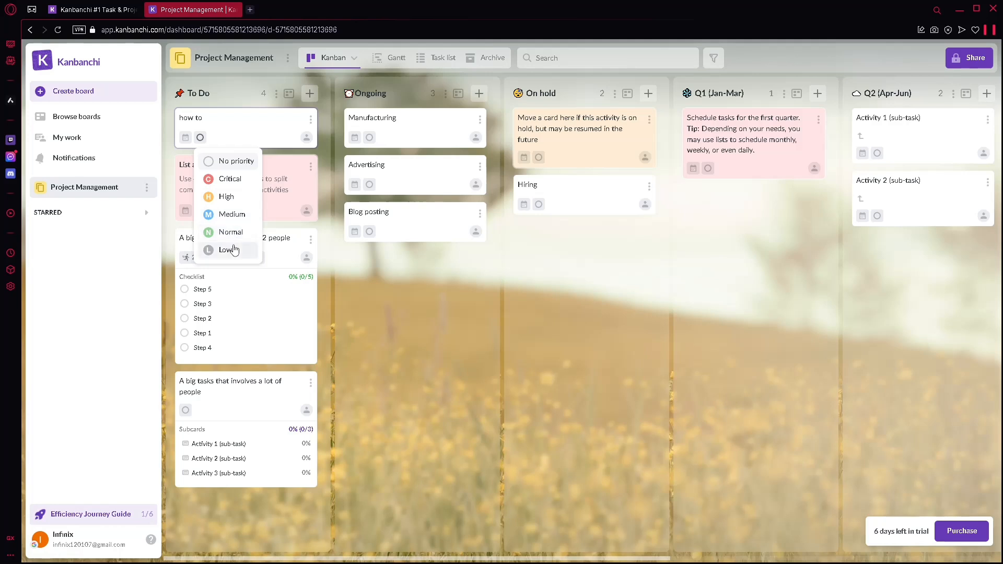
left_click(236, 180)
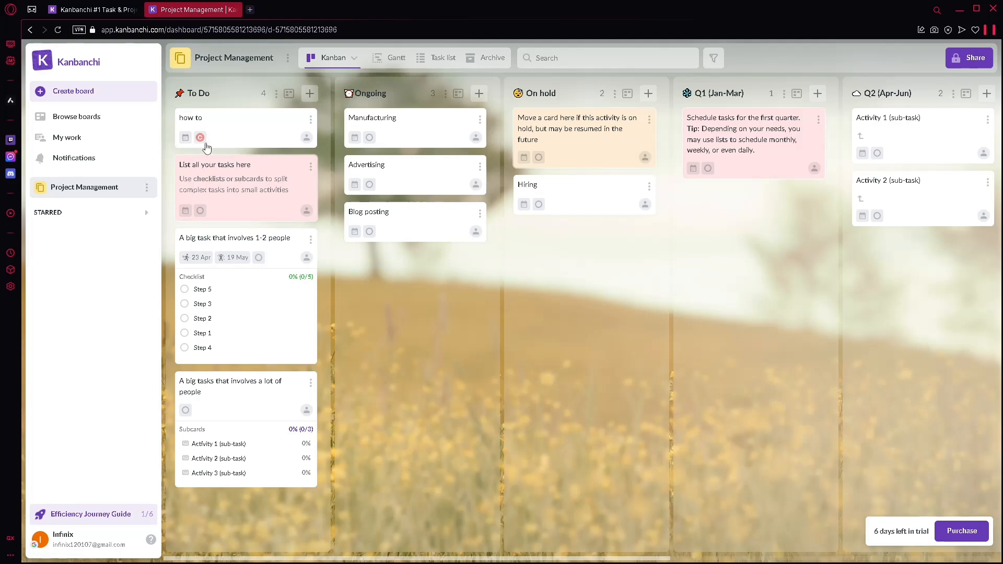
left_click(187, 139)
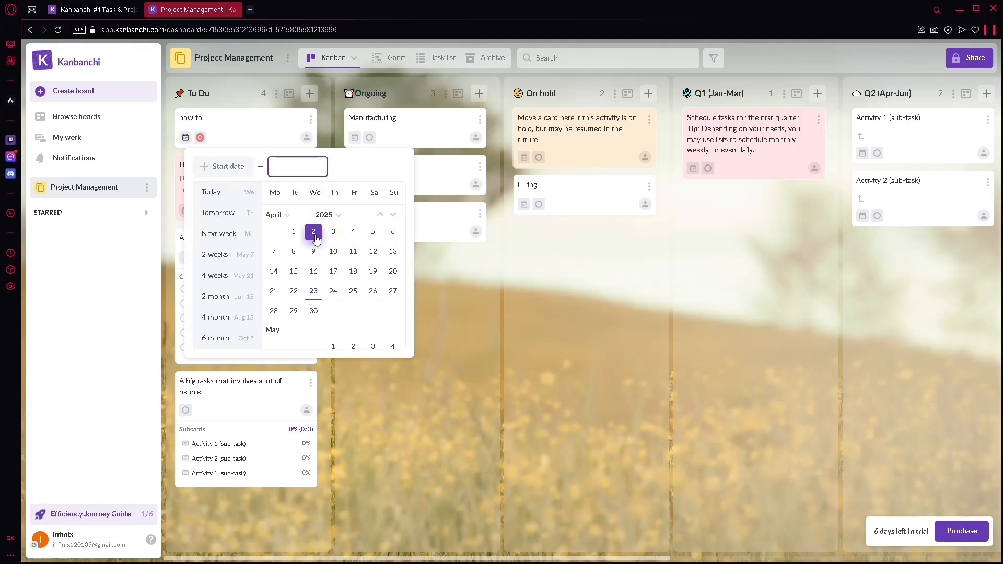
left_click(335, 293)
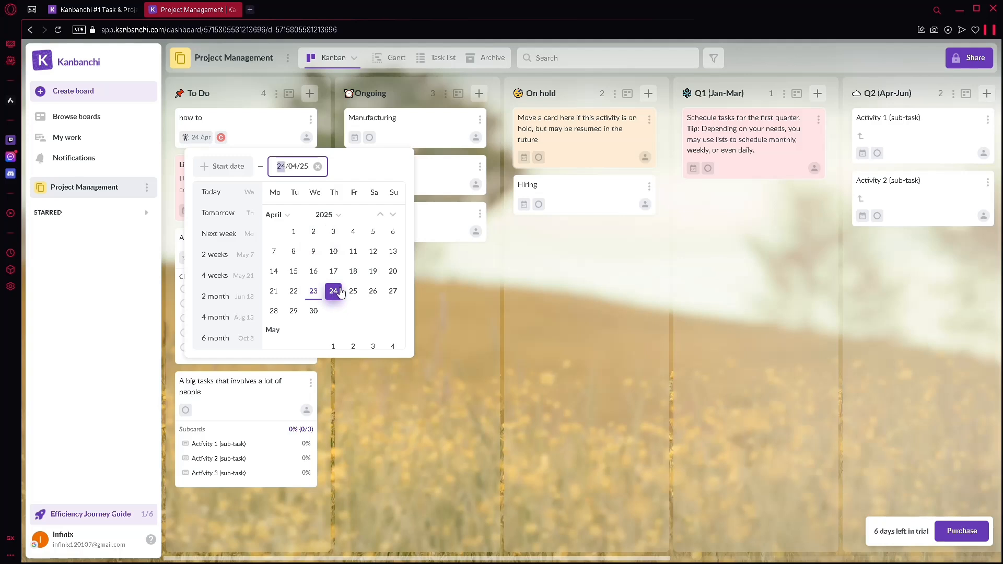
left_click(438, 289)
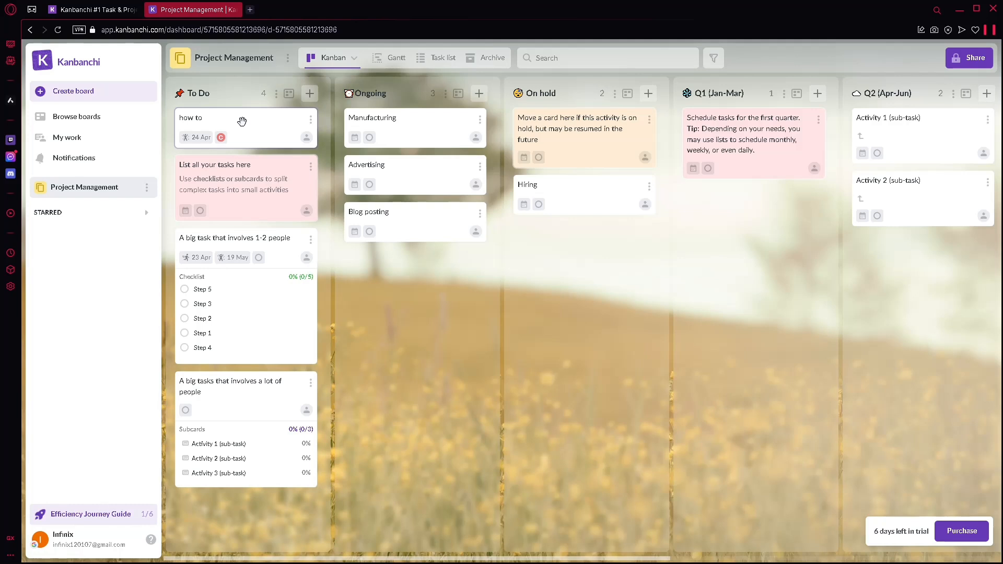
Step: Move the 'how to' card from To Do to the top of the Ongoing list
left_click_drag(242, 121, 390, 126)
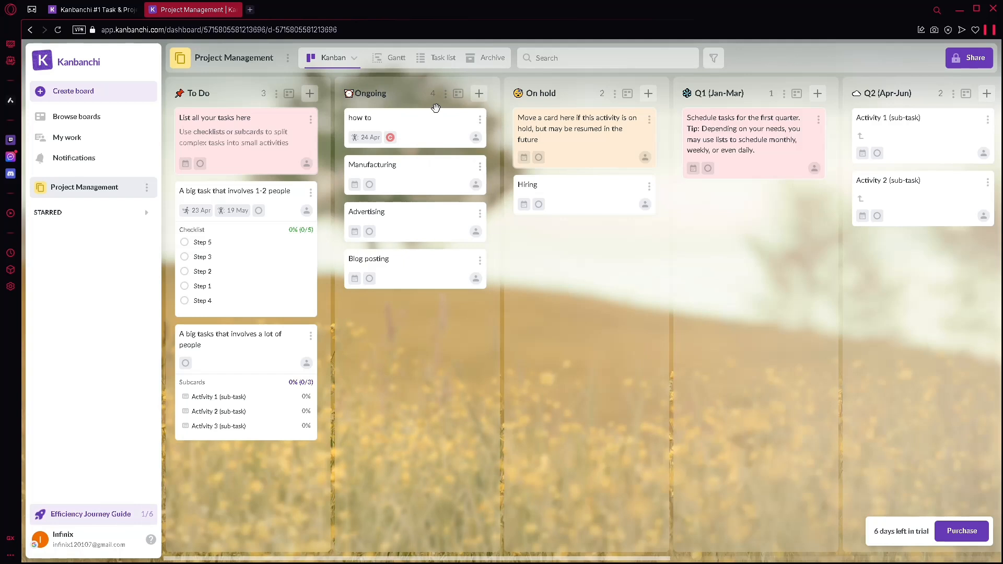
left_click(476, 140)
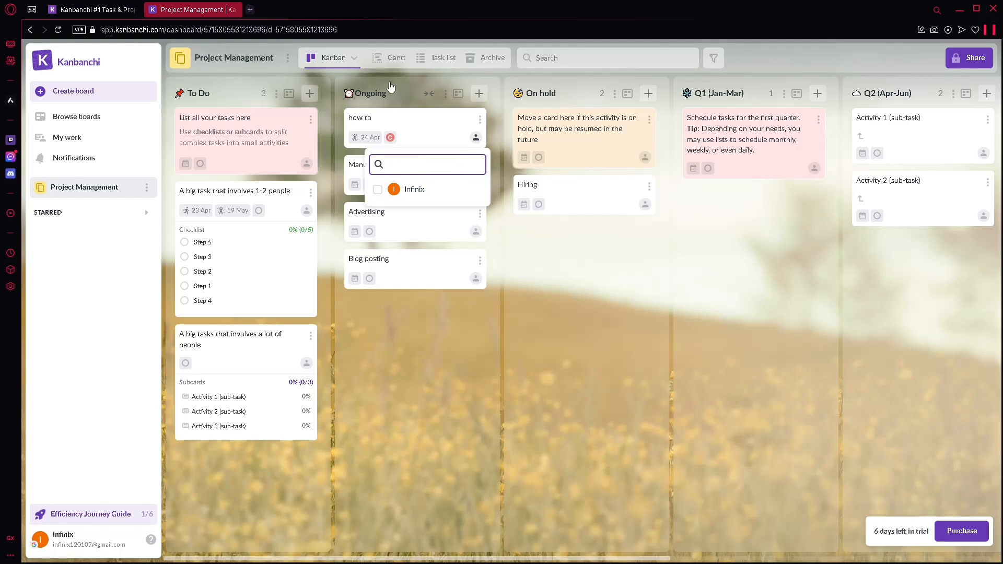
Step: Mark the 'how to' card in the Ongoing list as done
left_click(480, 121)
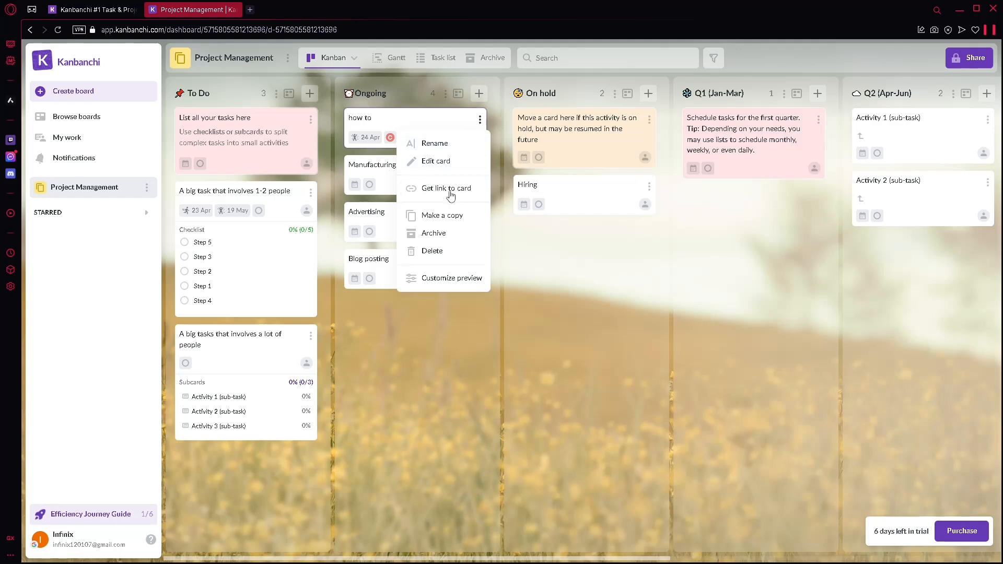
left_click(447, 216)
left_click(480, 119)
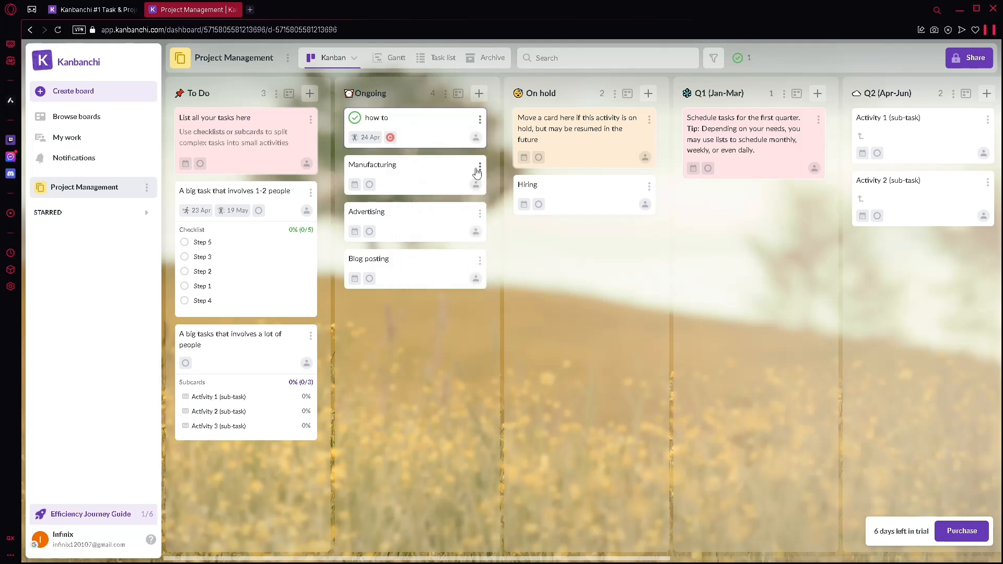
Step: Open the card preview options from a card's menu and review which card properties are shown on the board
left_click(480, 167)
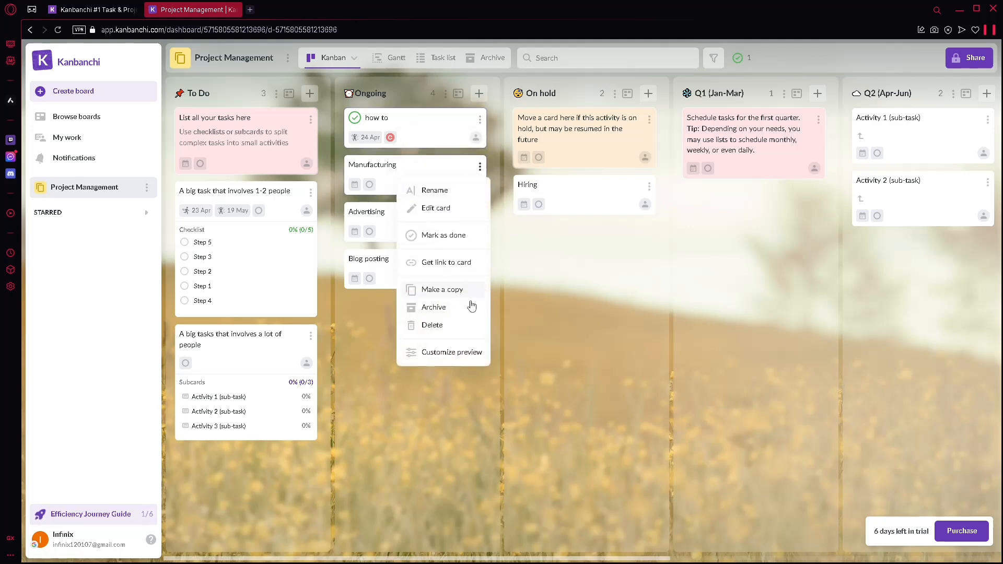
left_click(459, 353)
scroll(891, 258, "down", 2)
scroll(900, 283, "up", 2)
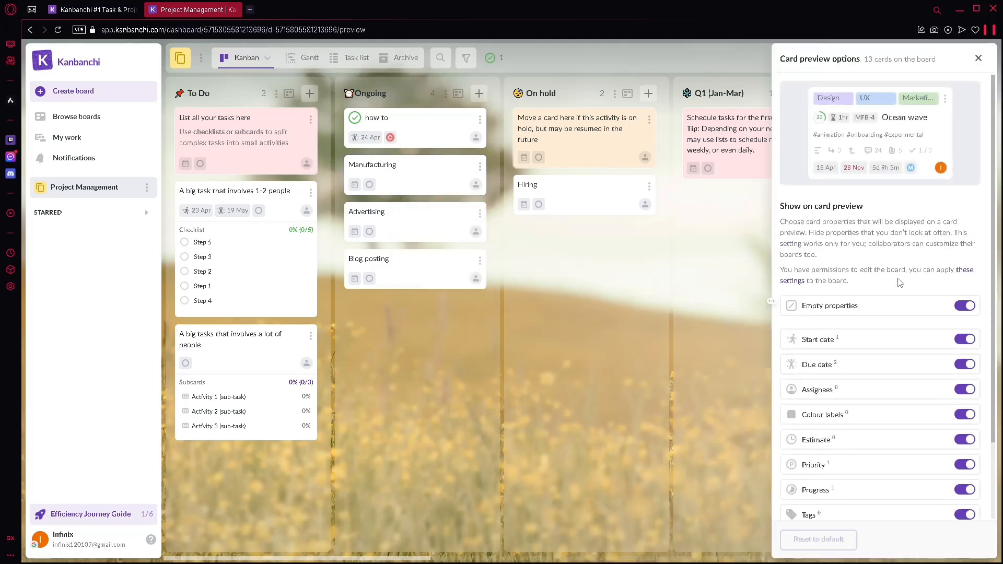
scroll(923, 263, "down", 2)
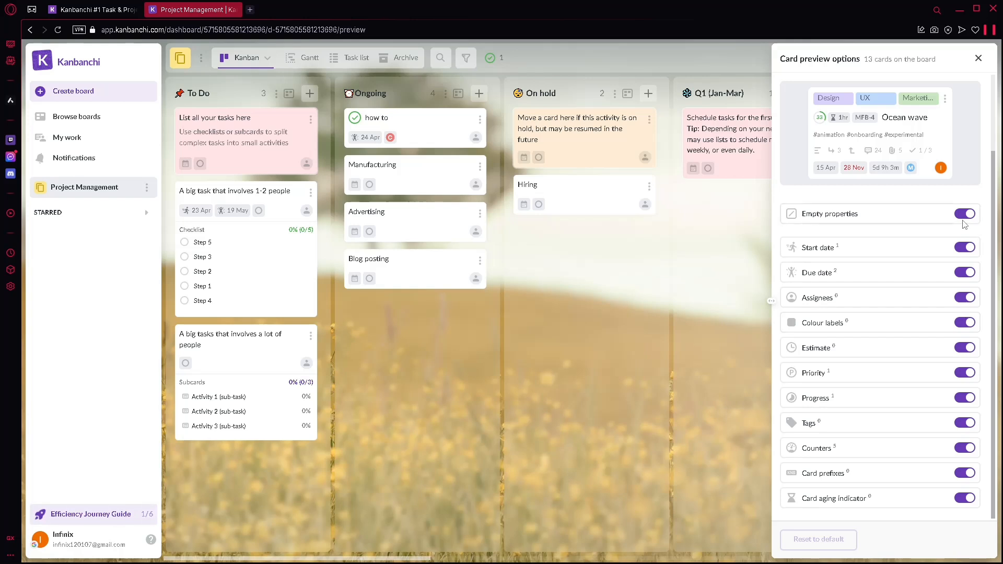
left_click(978, 58)
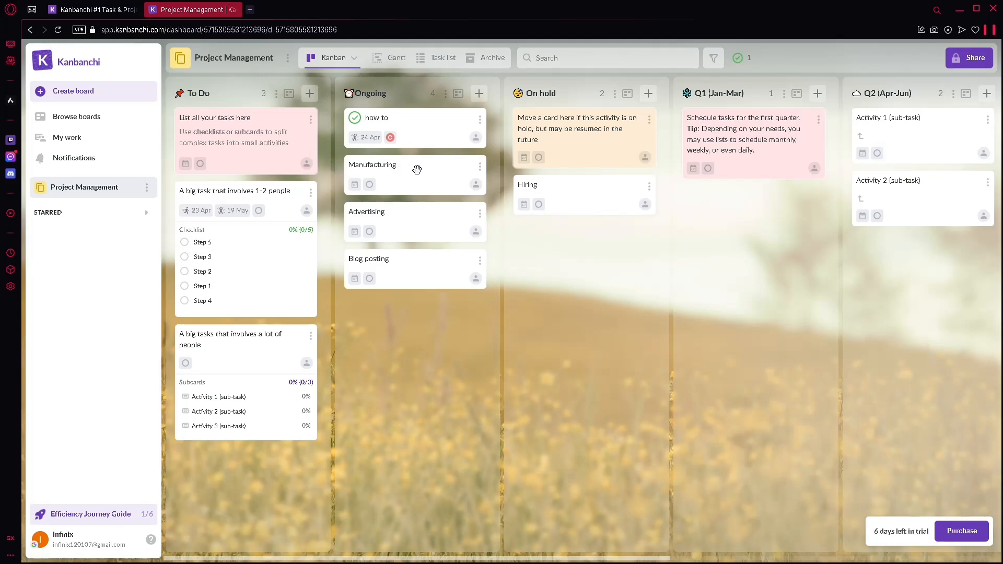
Step: Move the Manufacturing card from the Ongoing list to the On hold list
left_click_drag(432, 168, 622, 232)
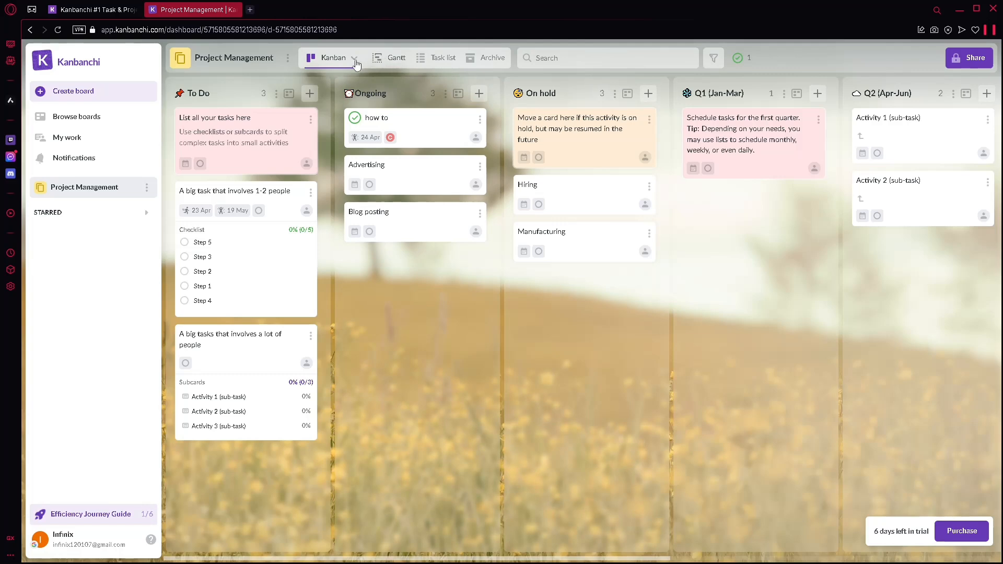
Step: Browse the board's Gantt, Task list and Archive views, then return to the Kanban view
left_click(390, 63)
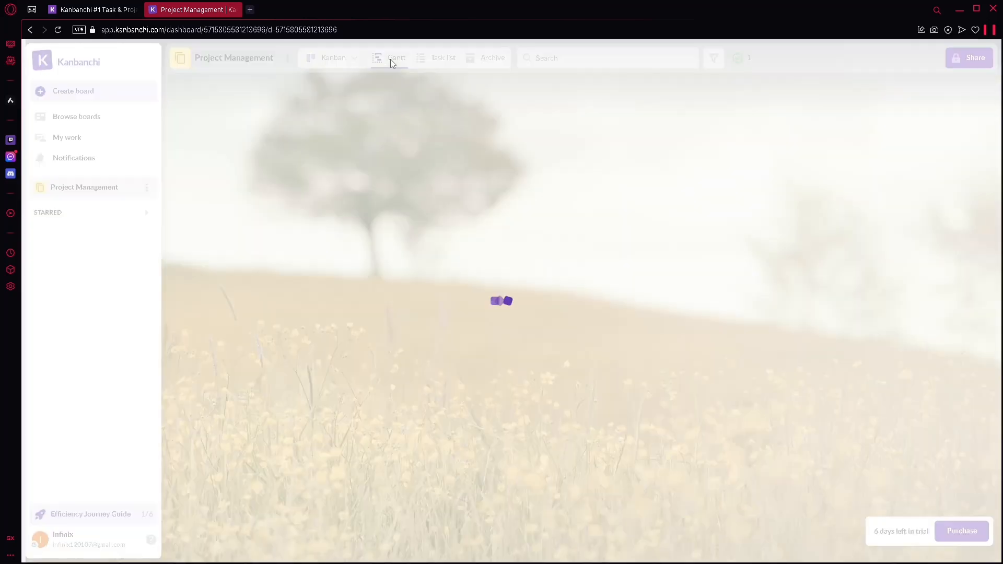
left_click(444, 61)
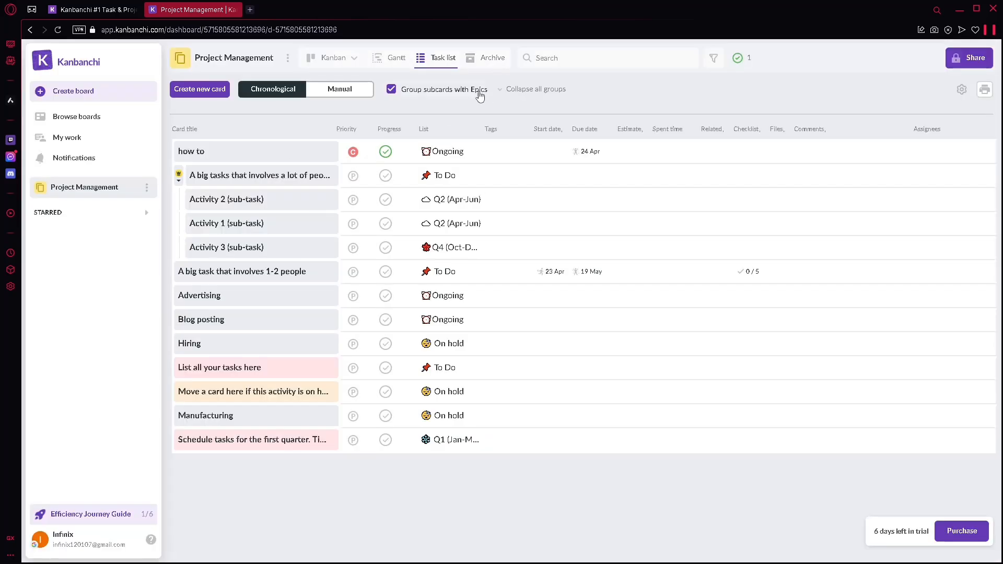
left_click(487, 62)
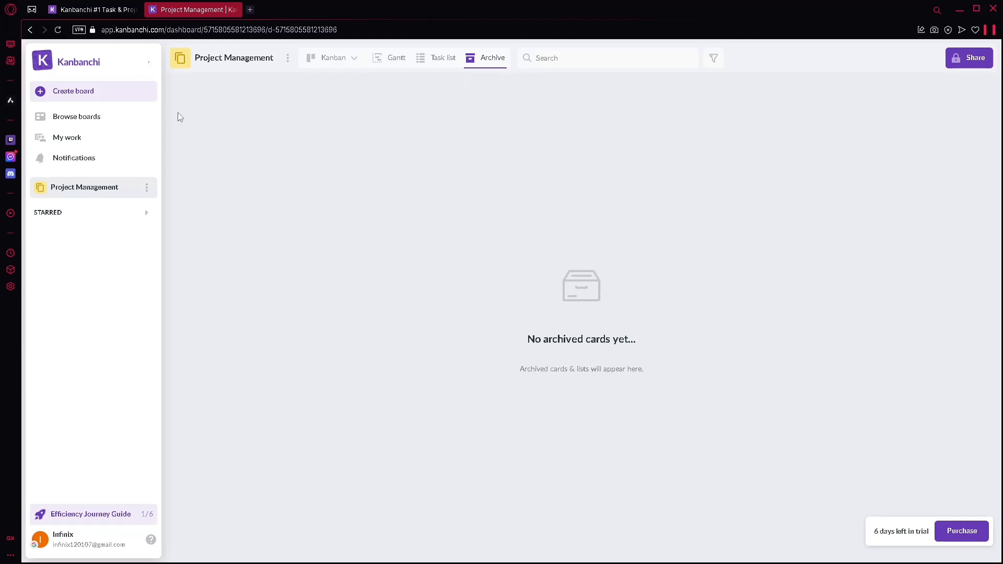
left_click(326, 57)
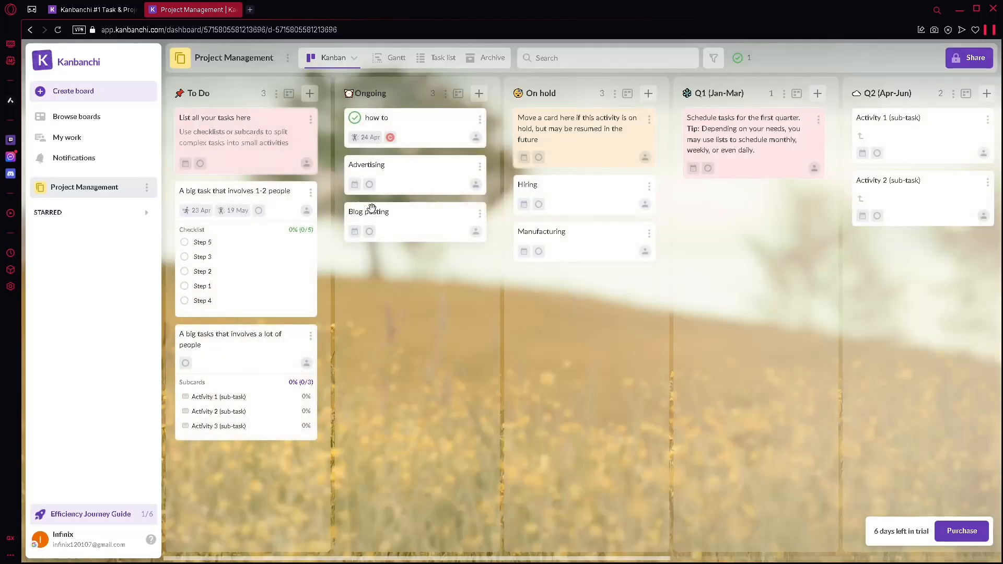
Step: Browse the boards overview tabs for all, recent, shared, starred, archived boards and templates, then return to the board
left_click(77, 121)
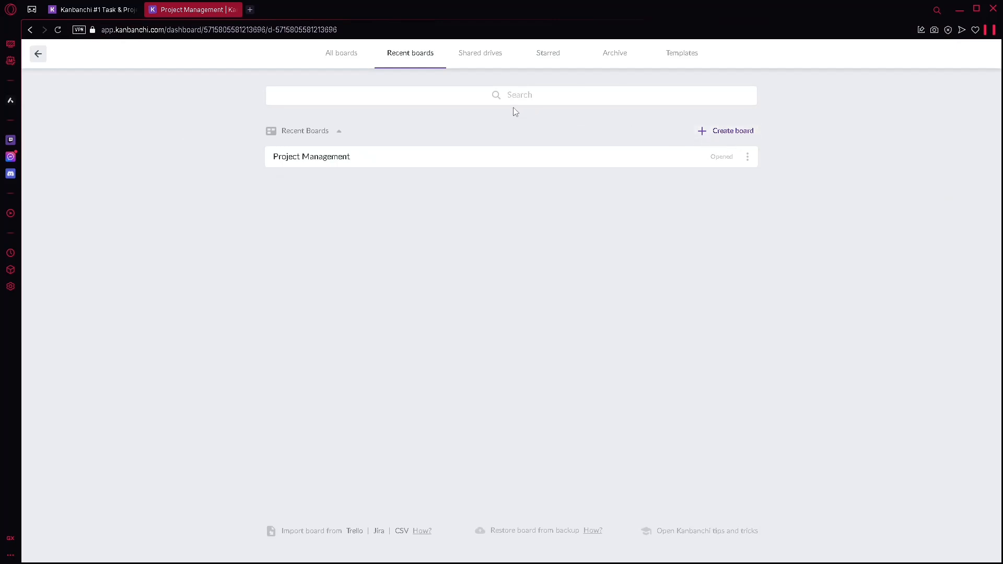
left_click(336, 59)
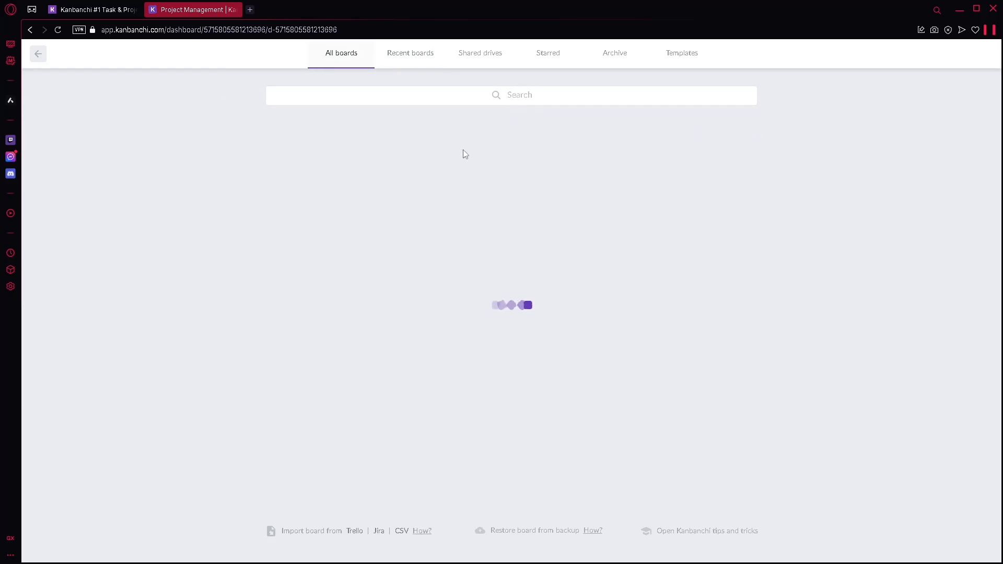
left_click(500, 61)
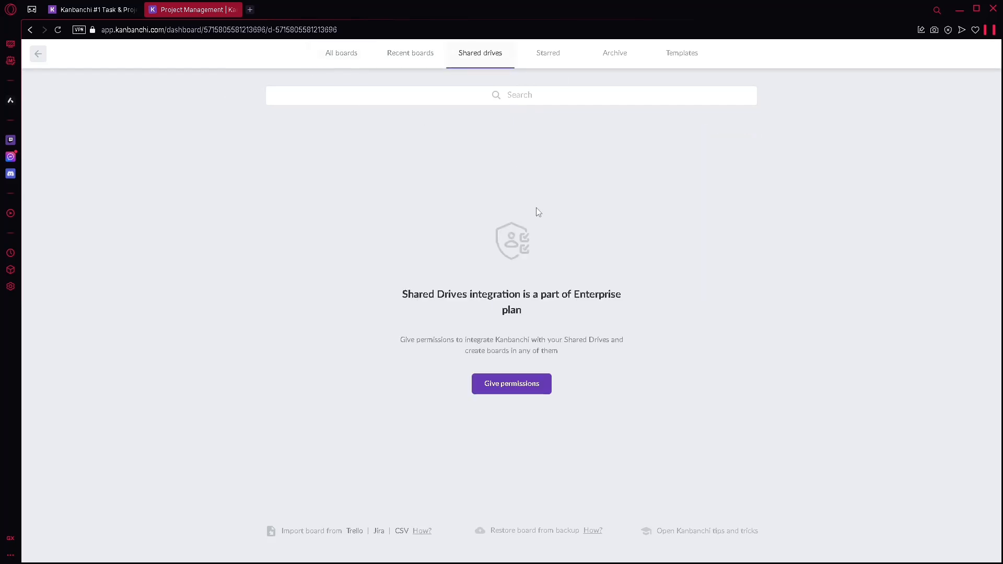
left_click(571, 58)
left_click(641, 54)
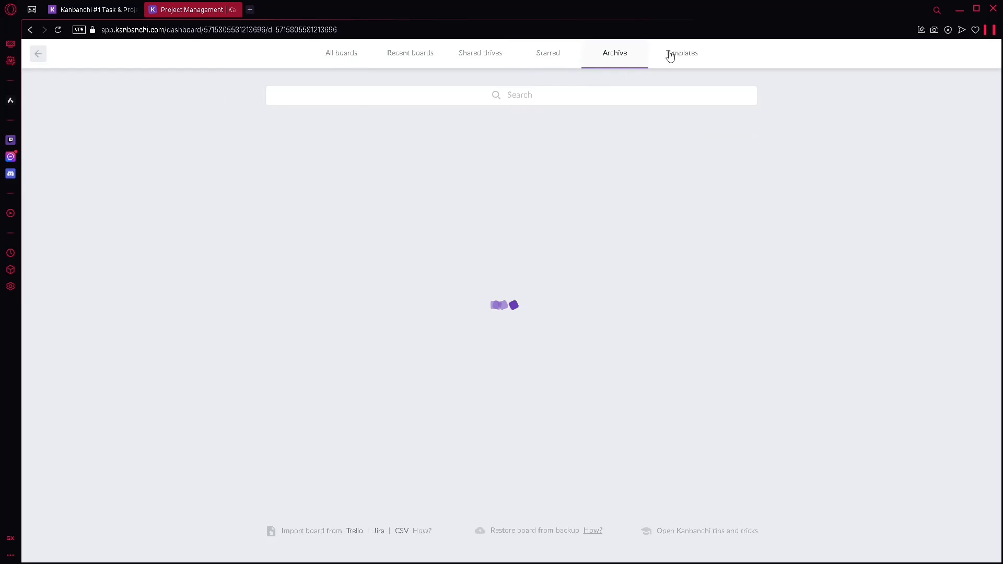
left_click(675, 56)
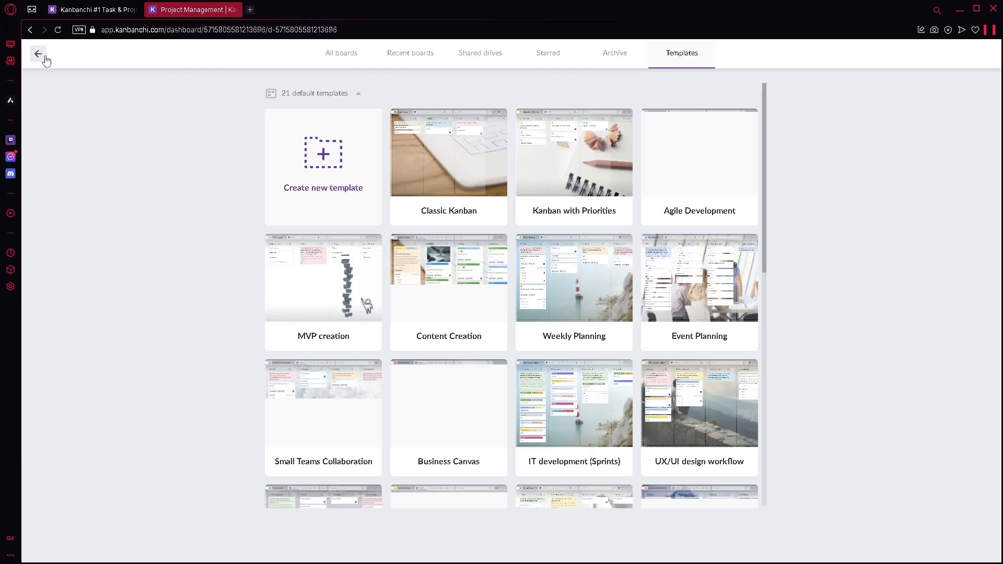
left_click(39, 54)
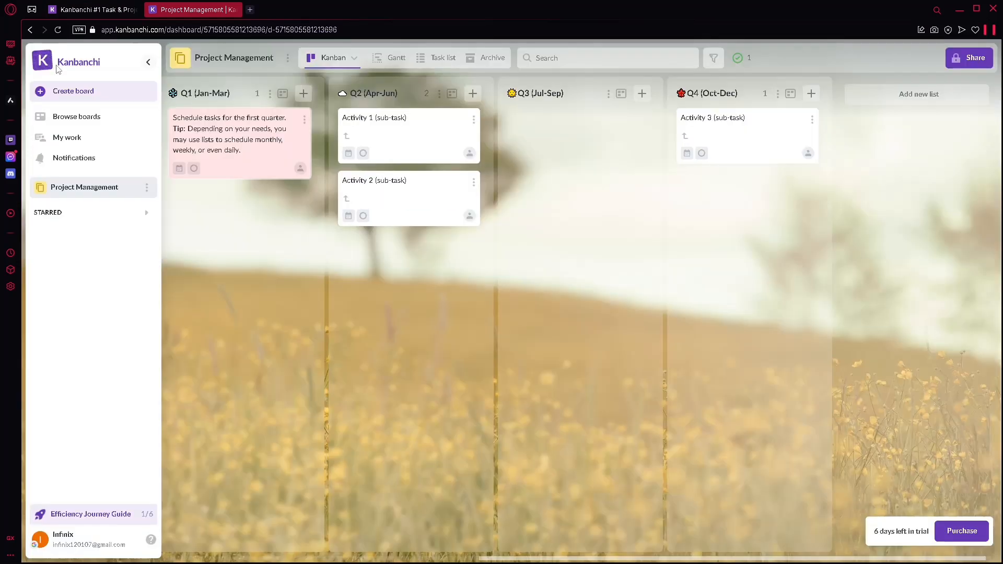
Step: Review the My work overview of cards grouped by due date, then open the Notifications panel
left_click(94, 137)
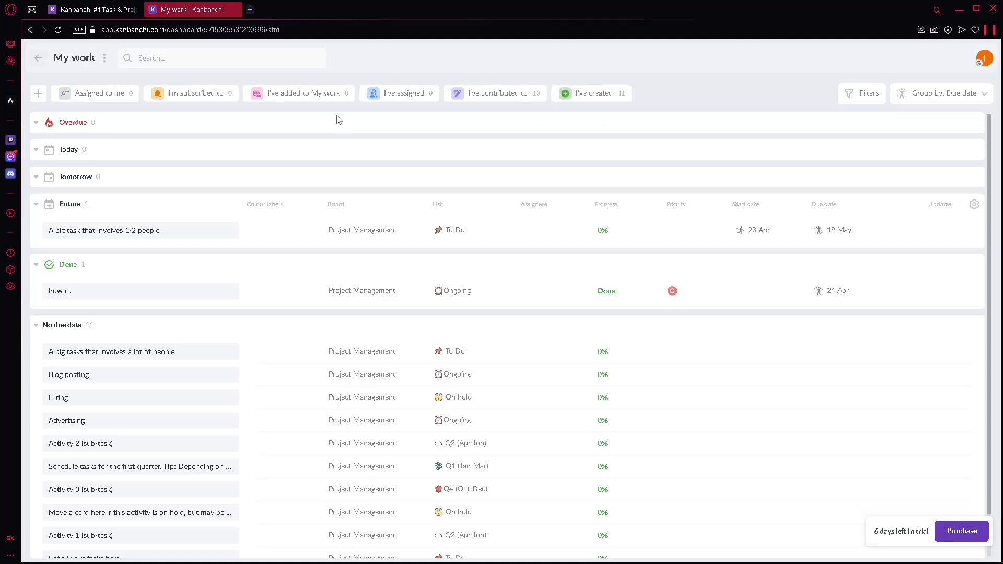
left_click(313, 207)
left_click(272, 210)
left_click(37, 57)
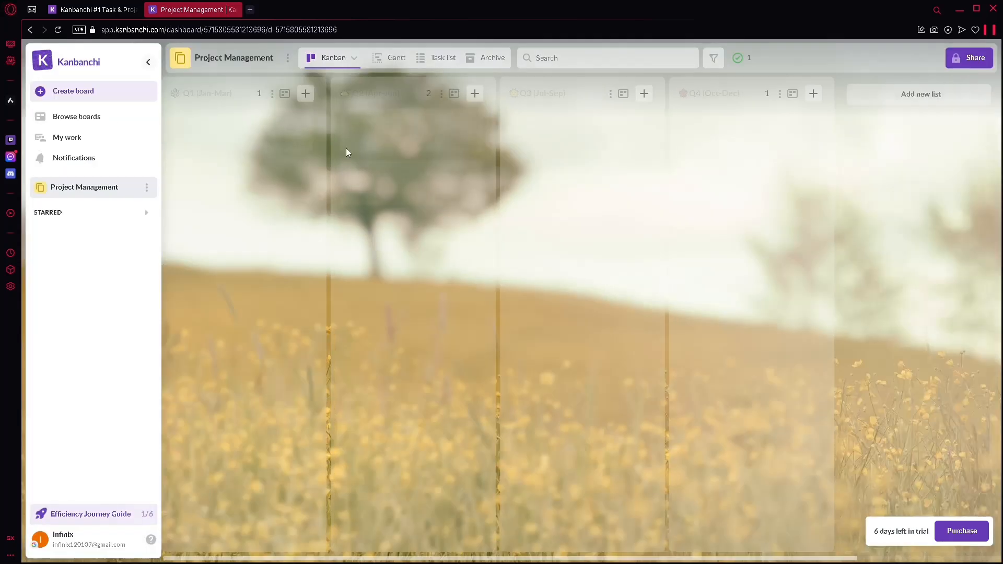
left_click(96, 161)
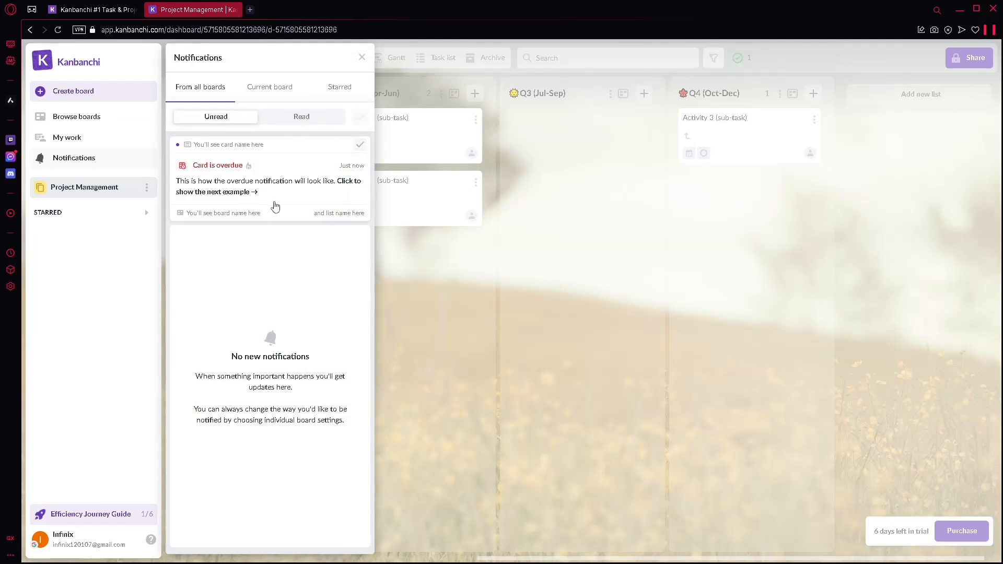